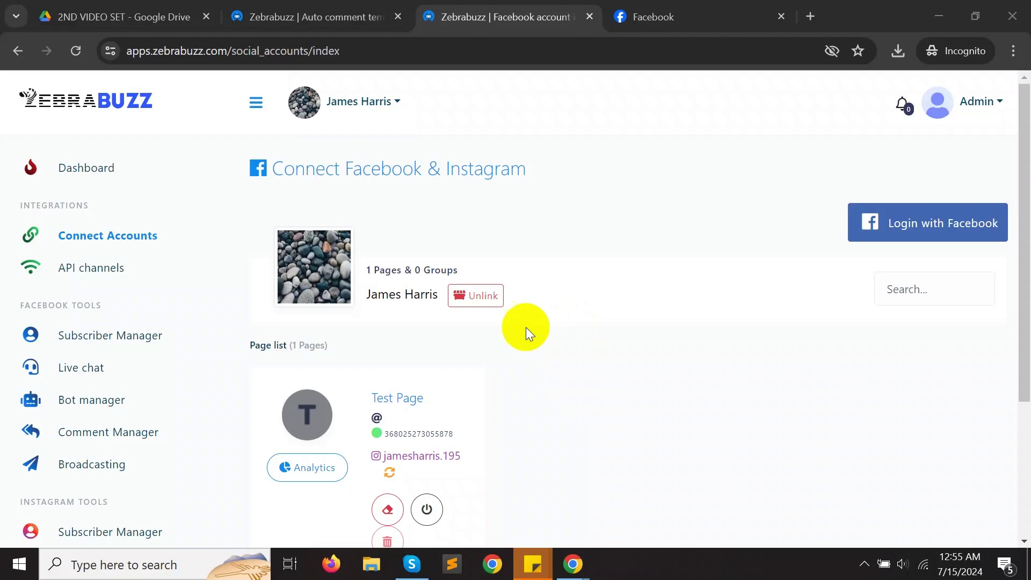
Open the Comment Template manager from Comment Manager in the sidebar.
{"action": "left_click", "coordinate": [96, 436]}
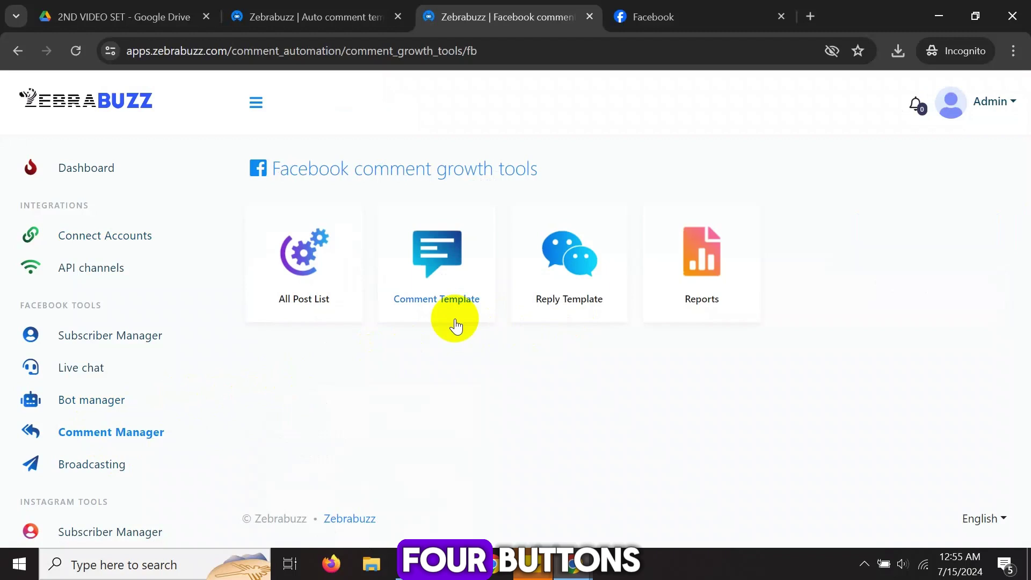
{"action": "left_click", "coordinate": [432, 308]}
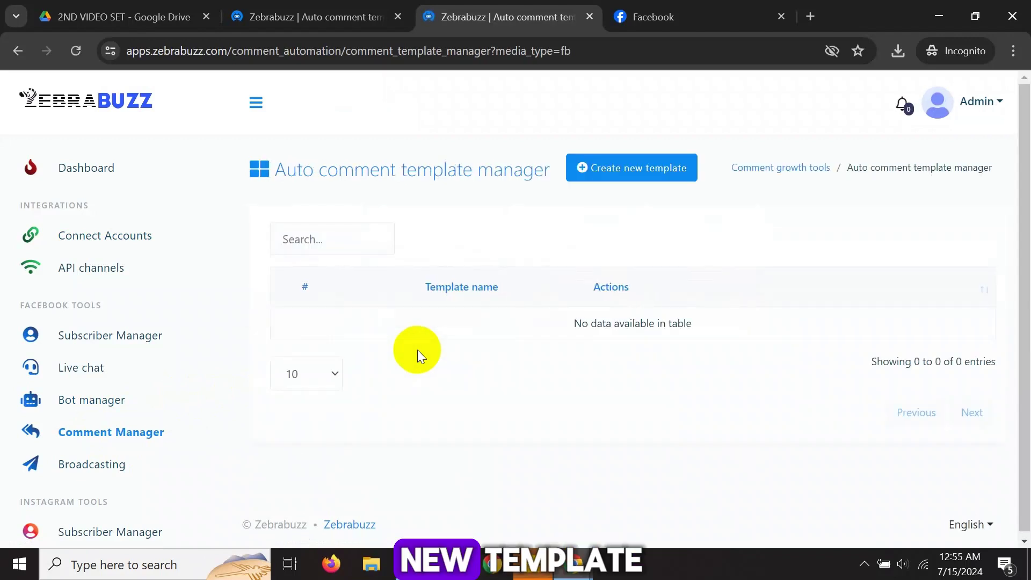
Start a new auto comment template named 'My template'.
{"action": "left_click", "coordinate": [603, 168]}
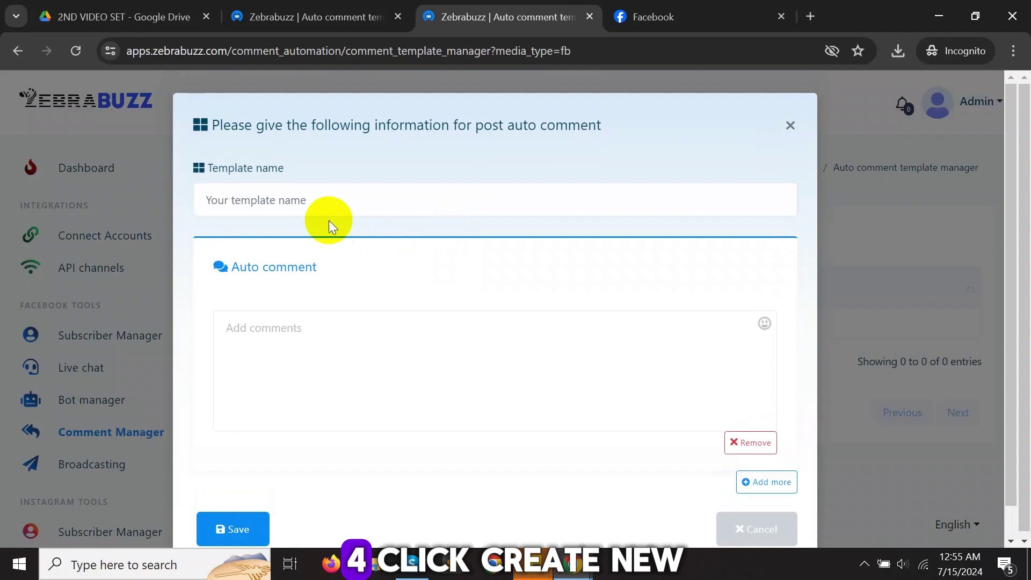
{"action": "left_click", "coordinate": [313, 206]}
{"action": "type", "text": "M"}
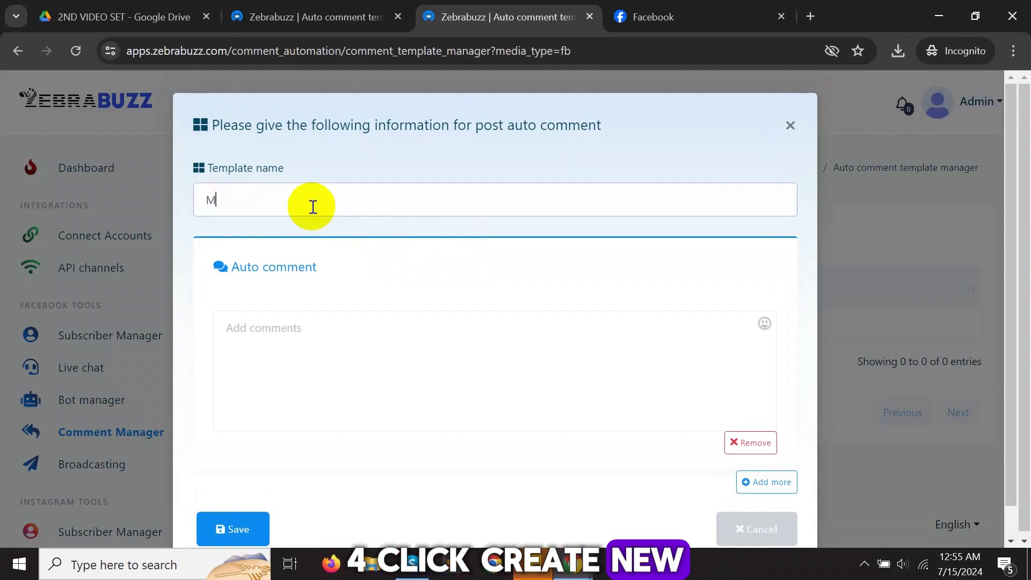
{"action": "type", "text": "y template"}
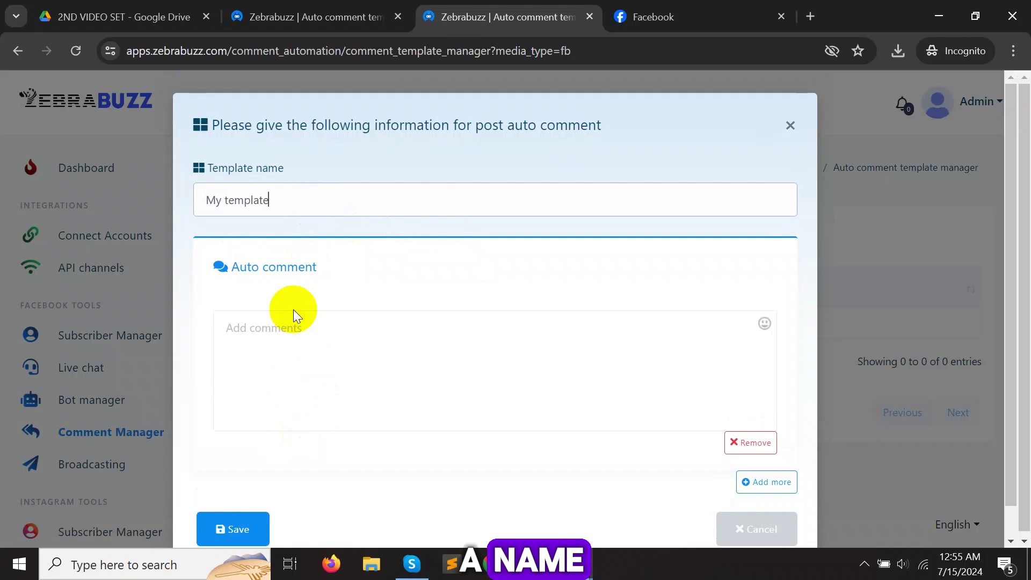
Write the auto comment 'Glad to comment here', removing an accidentally added extra entry.
{"action": "left_click", "coordinate": [231, 336]}
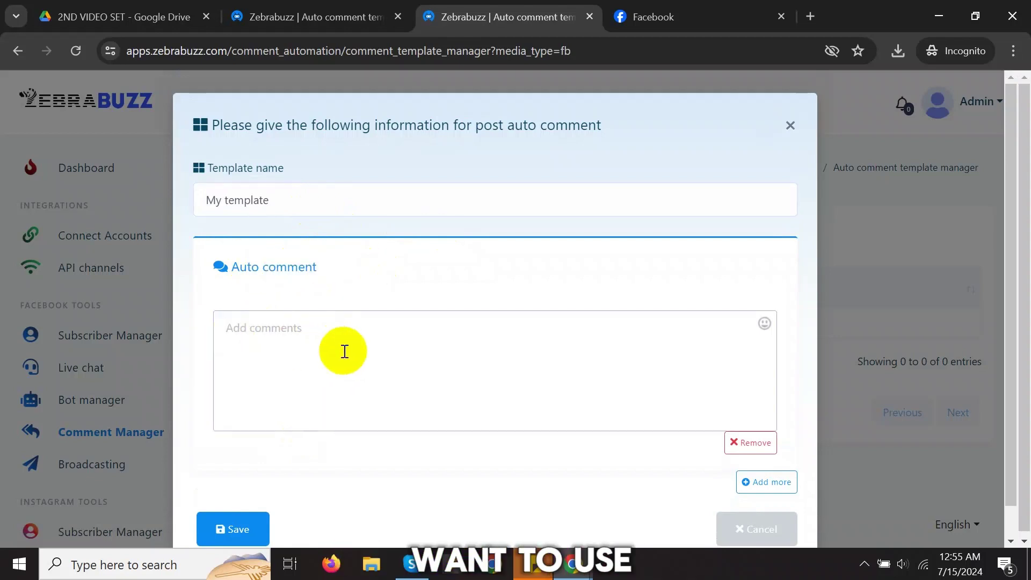
{"action": "type", "text": "Glad to comment here"}
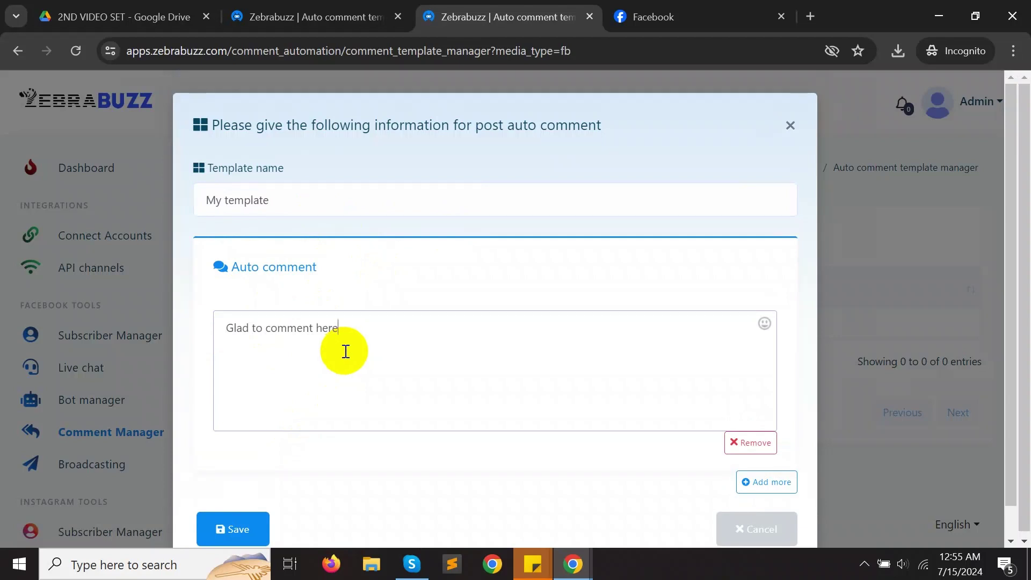
{"action": "scroll", "coordinate": [346, 351], "scroll_direction": "down", "scroll_amount": 1}
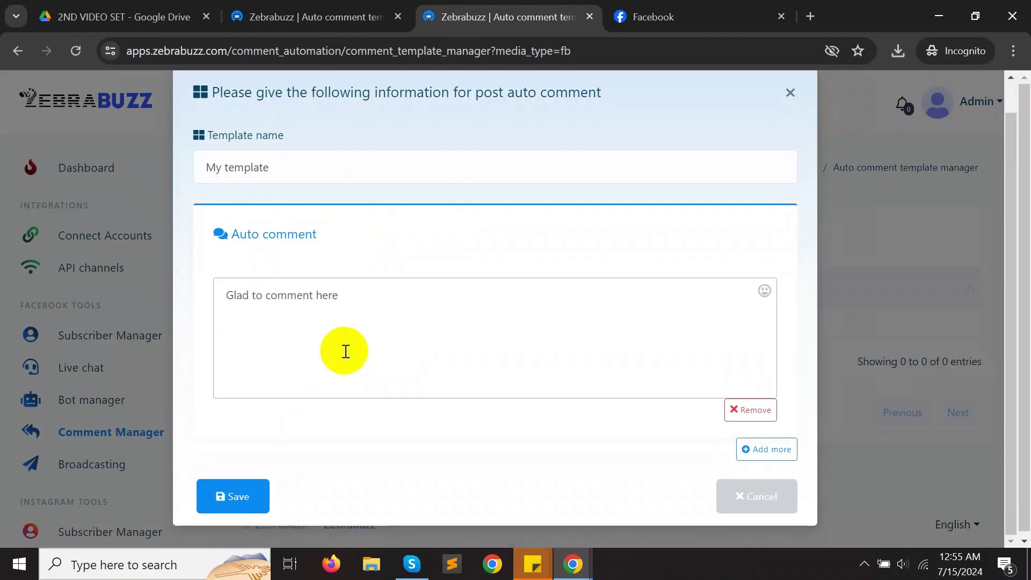
{"action": "left_click", "coordinate": [751, 455]}
{"action": "scroll", "coordinate": [537, 411], "scroll_direction": "down", "scroll_amount": 2}
{"action": "scroll", "coordinate": [702, 449], "scroll_direction": "down", "scroll_amount": 2}
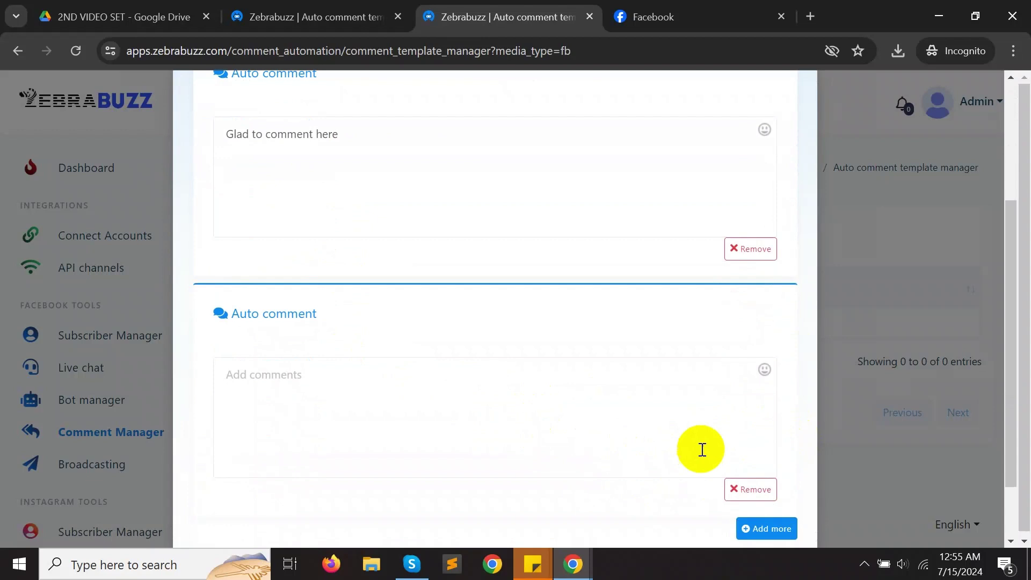
{"action": "left_click", "coordinate": [738, 413]}
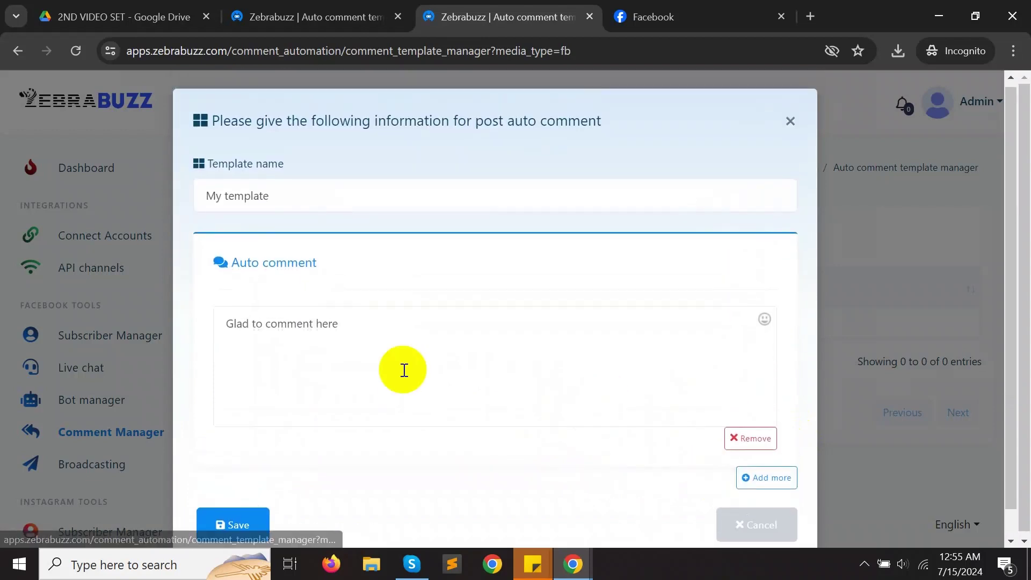
Append a grinning emoji to the comment and save the template.
{"action": "left_click", "coordinate": [367, 290]}
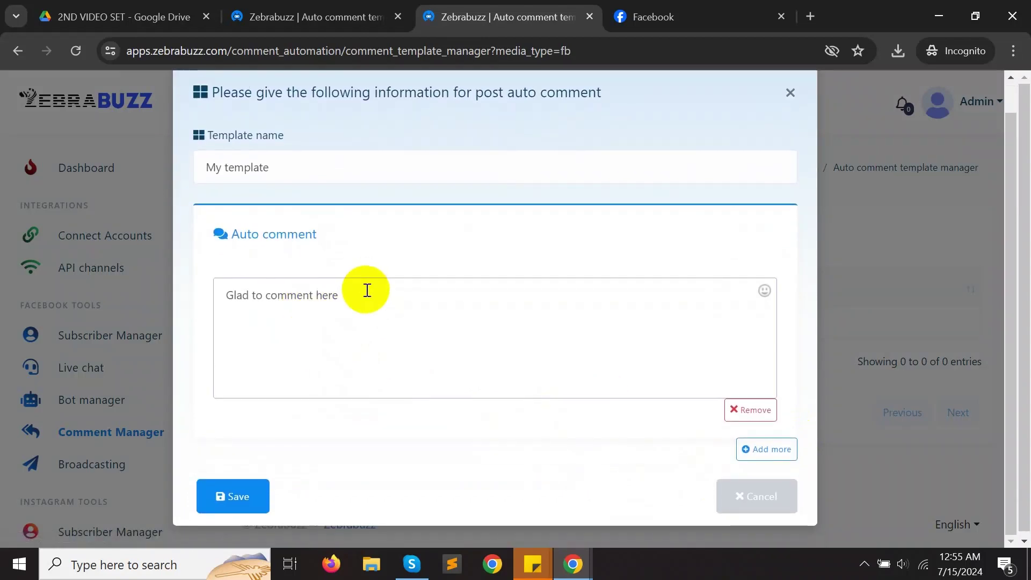
{"action": "left_click", "coordinate": [763, 291]}
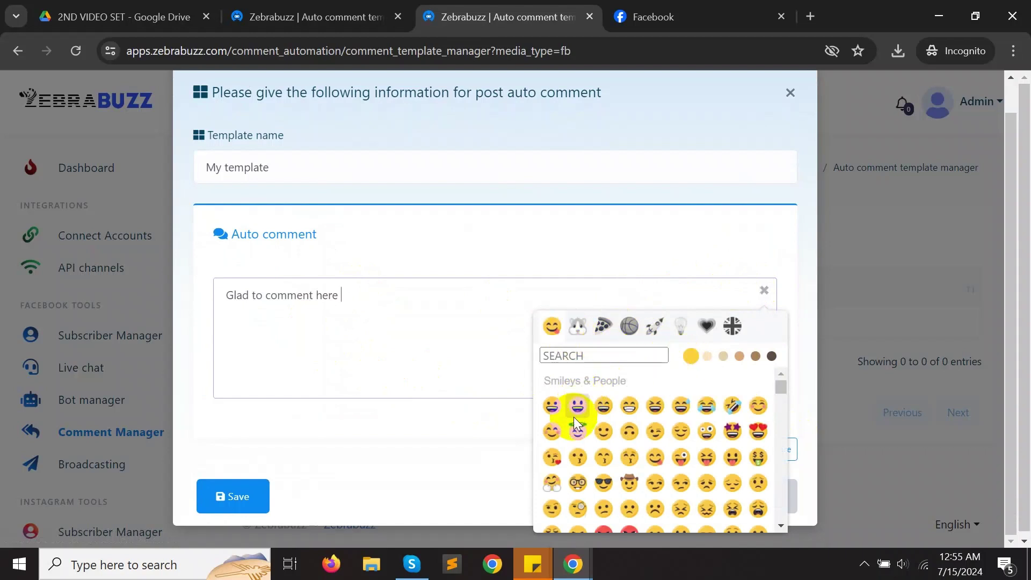
{"action": "left_click", "coordinate": [711, 415]}
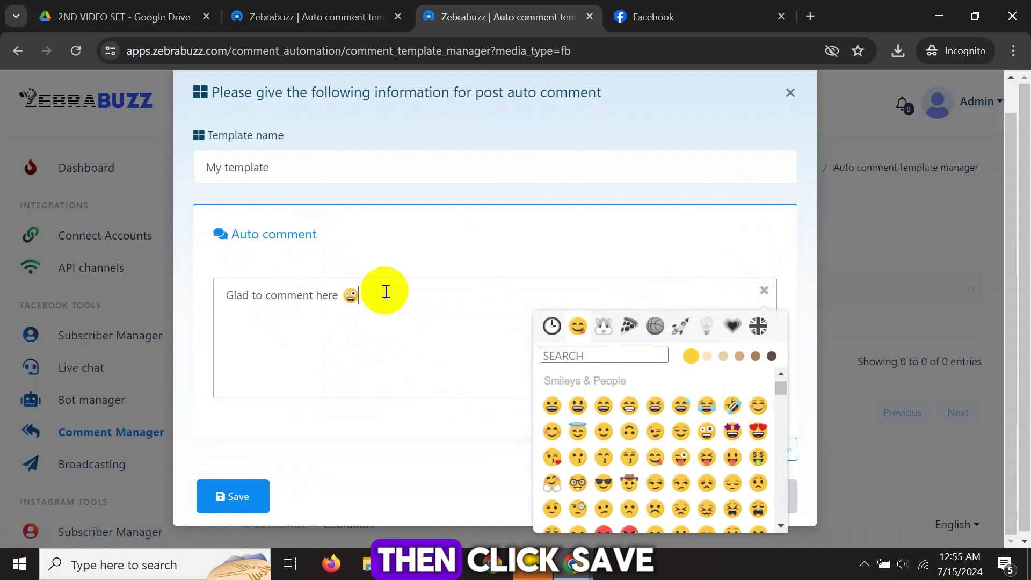
{"action": "left_click", "coordinate": [246, 497]}
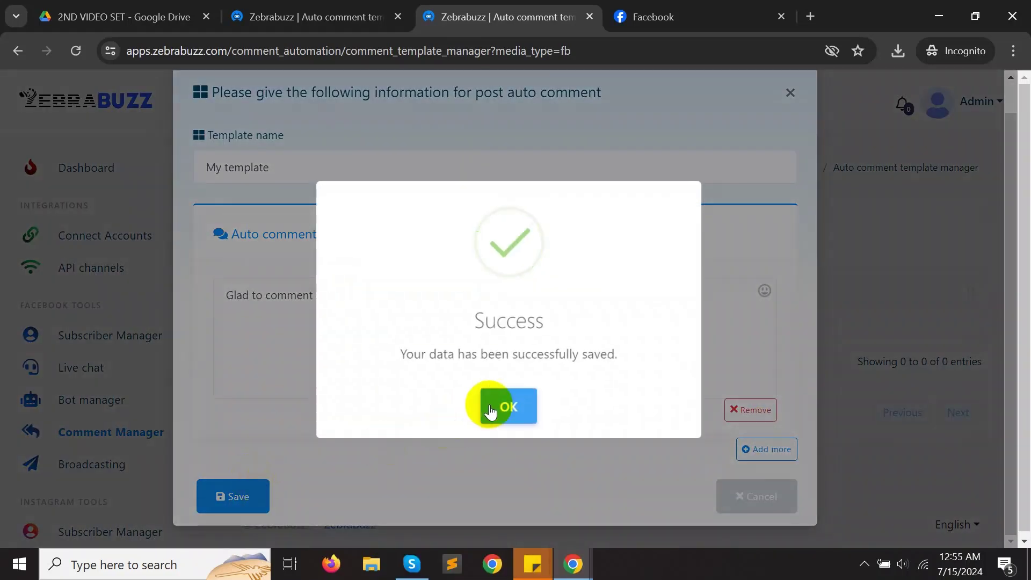
Close the success dialog and open Test Page's All Post List under Comment Manager.
{"action": "left_click", "coordinate": [490, 412]}
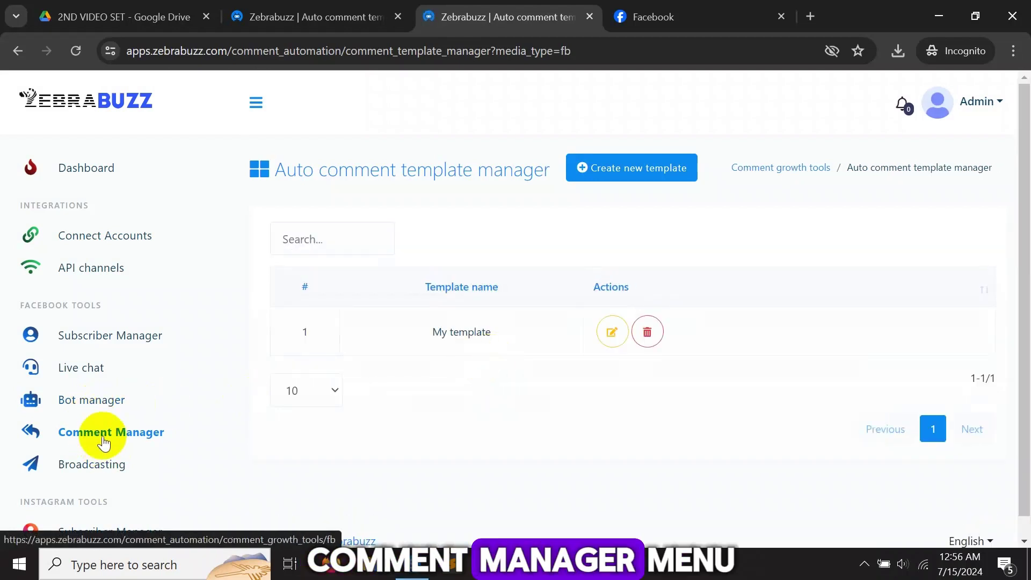
{"action": "left_click", "coordinate": [102, 434]}
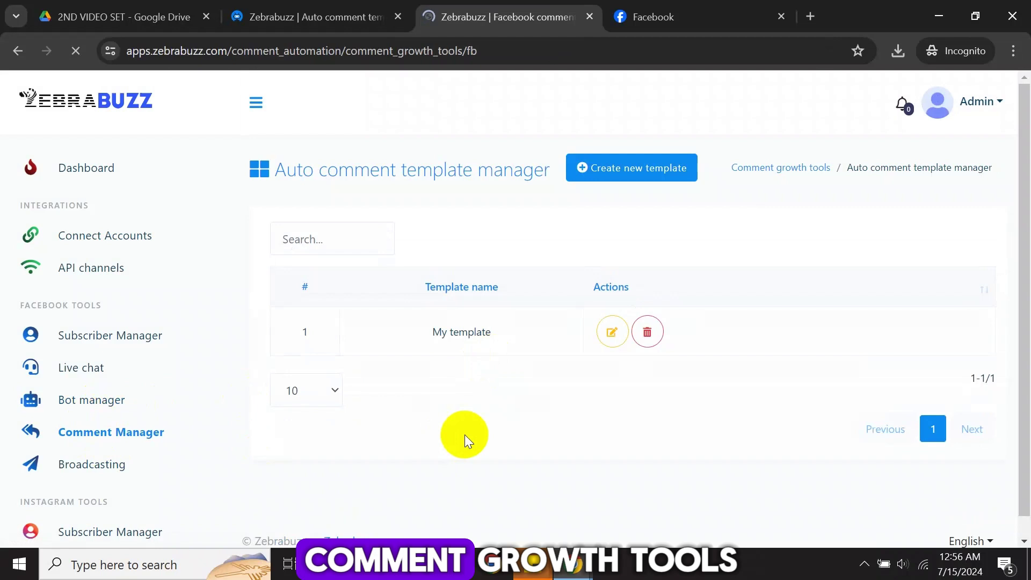
{"action": "left_click", "coordinate": [295, 299]}
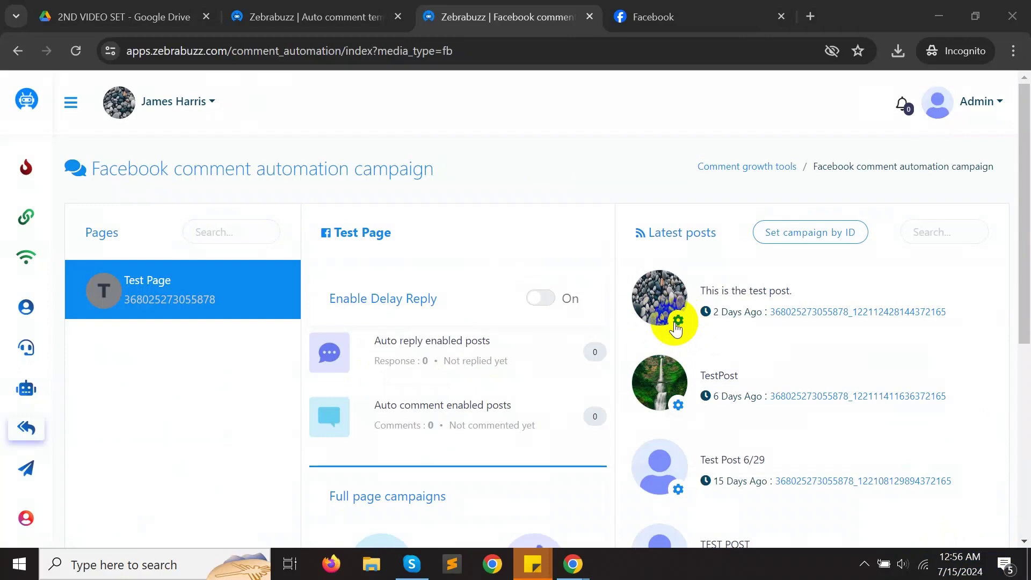
Enable auto commenting on the test post with campaign name 'My comment'.
{"action": "left_click", "coordinate": [677, 323]}
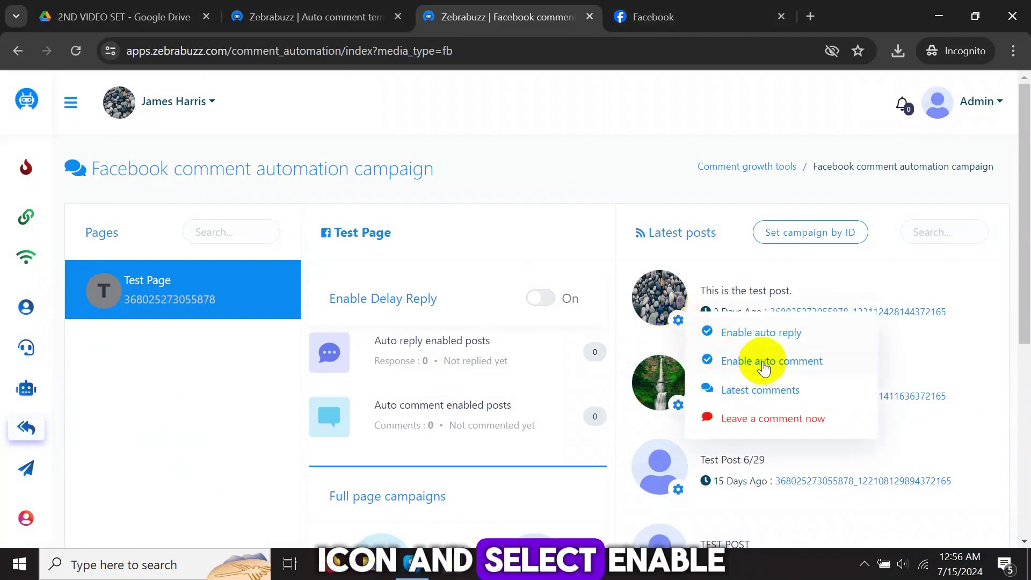
{"action": "left_click", "coordinate": [751, 364]}
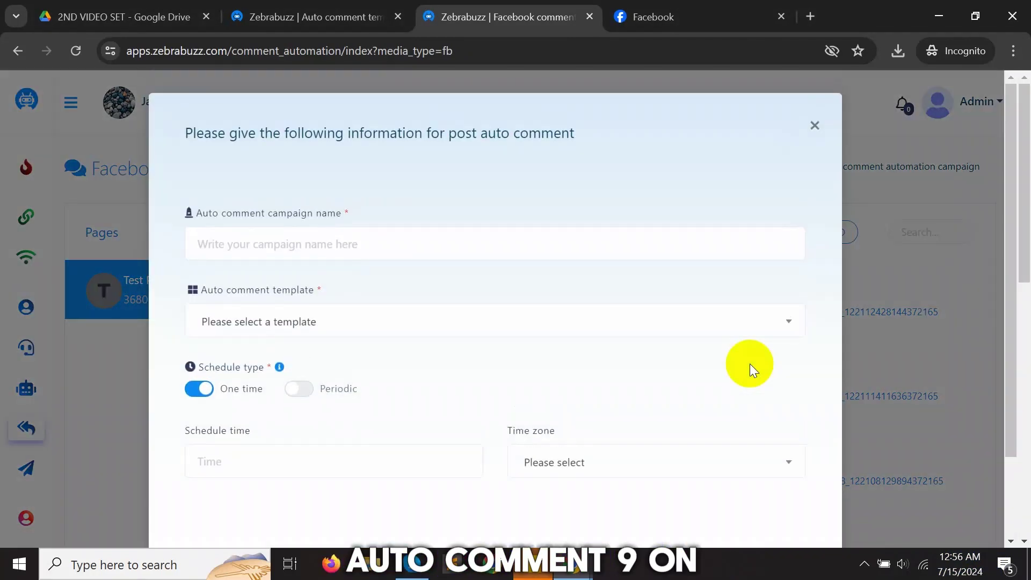
{"action": "left_click", "coordinate": [282, 244]}
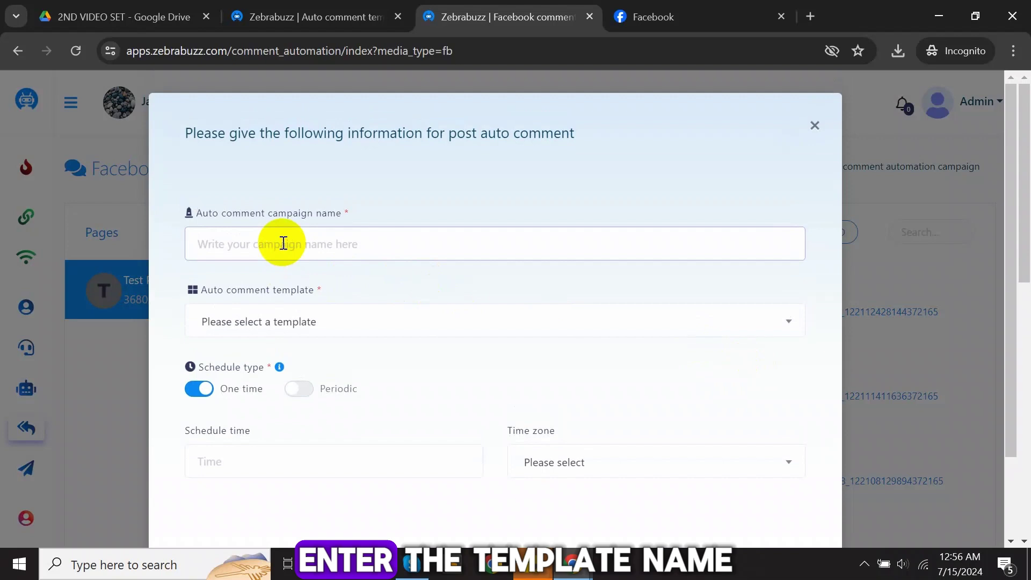
{"action": "type", "text": "My comment"}
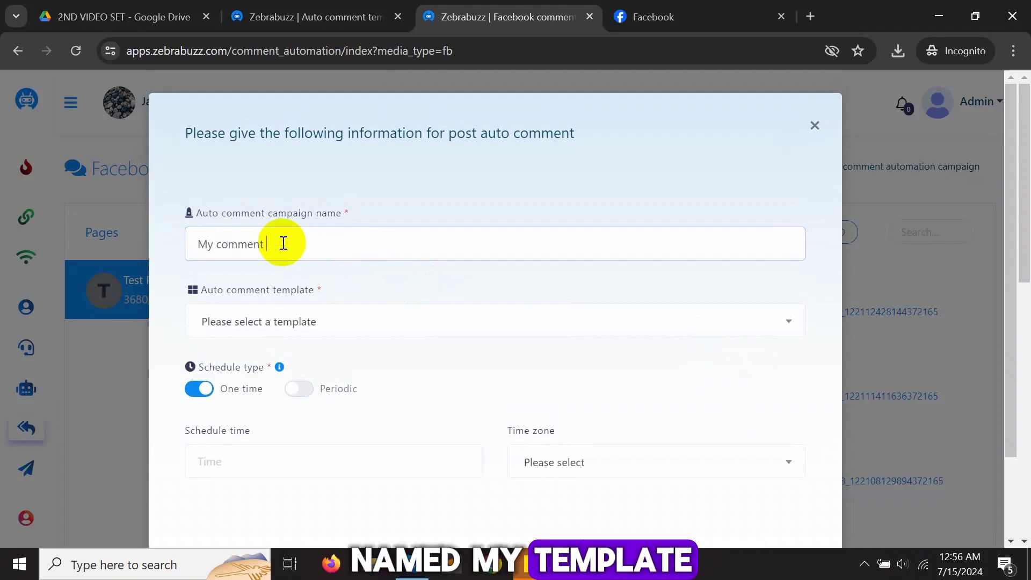
Choose My template for the campaign and switch the schedule type to Periodic.
{"action": "left_click", "coordinate": [346, 322]}
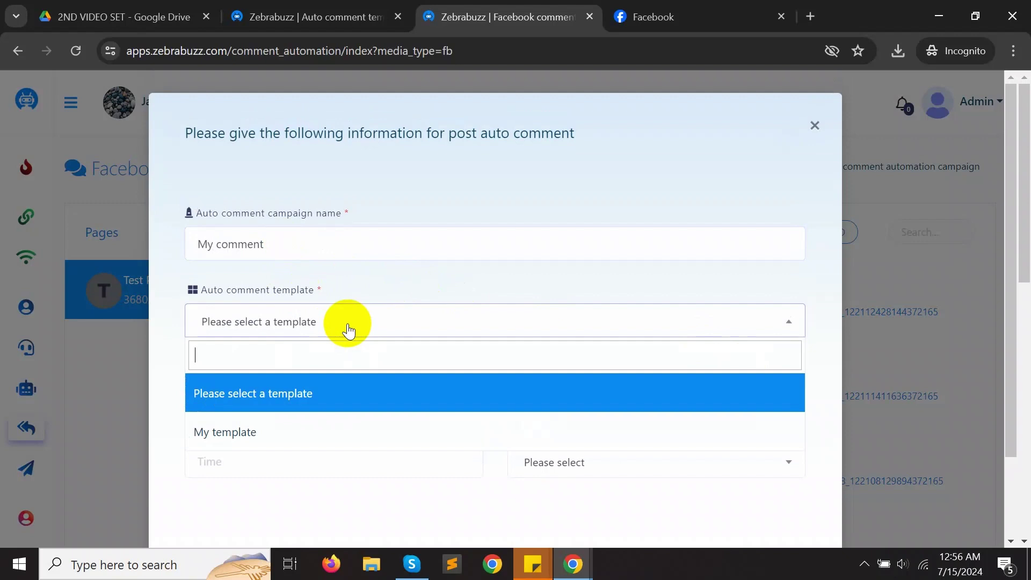
{"action": "left_click", "coordinate": [232, 434]}
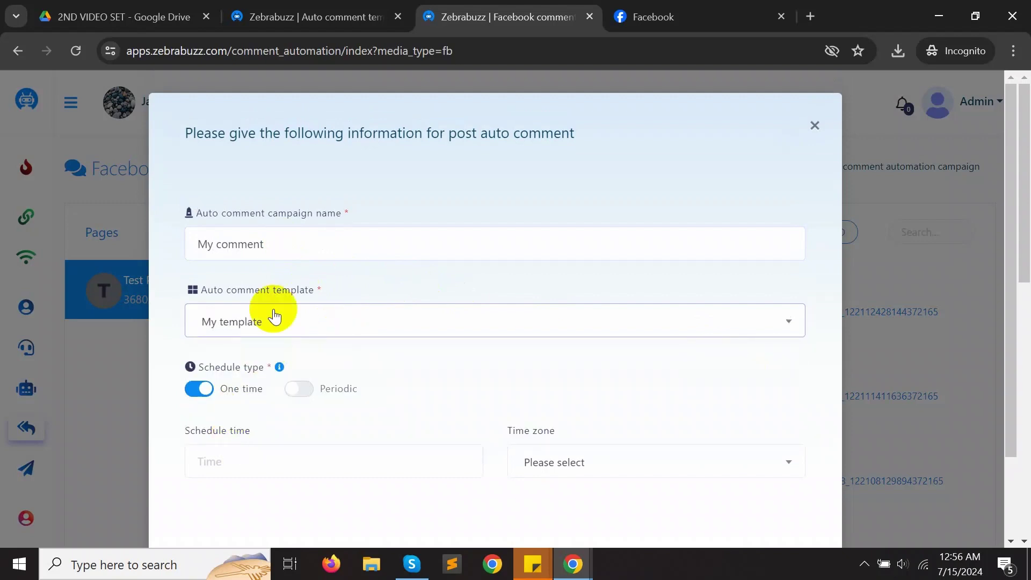
{"action": "scroll", "coordinate": [273, 315], "scroll_direction": "down", "scroll_amount": 1}
{"action": "scroll", "coordinate": [274, 316], "scroll_direction": "down", "scroll_amount": 1}
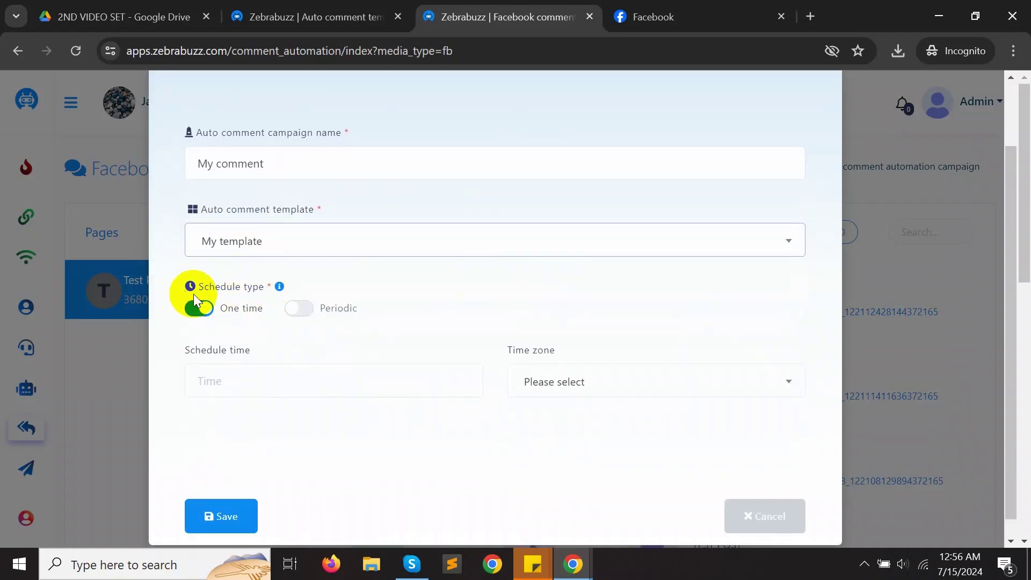
{"action": "left_click", "coordinate": [299, 308]}
{"action": "scroll", "coordinate": [299, 308], "scroll_direction": "down", "scroll_amount": 2}
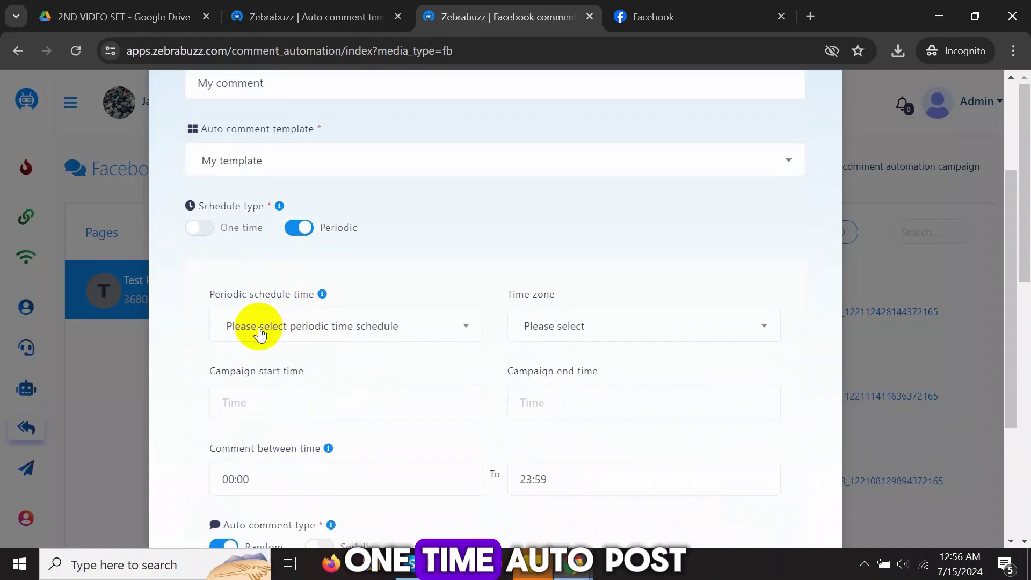
{"action": "scroll", "coordinate": [260, 334], "scroll_direction": "down", "scroll_amount": 2}
{"action": "scroll", "coordinate": [261, 339], "scroll_direction": "down", "scroll_amount": 2}
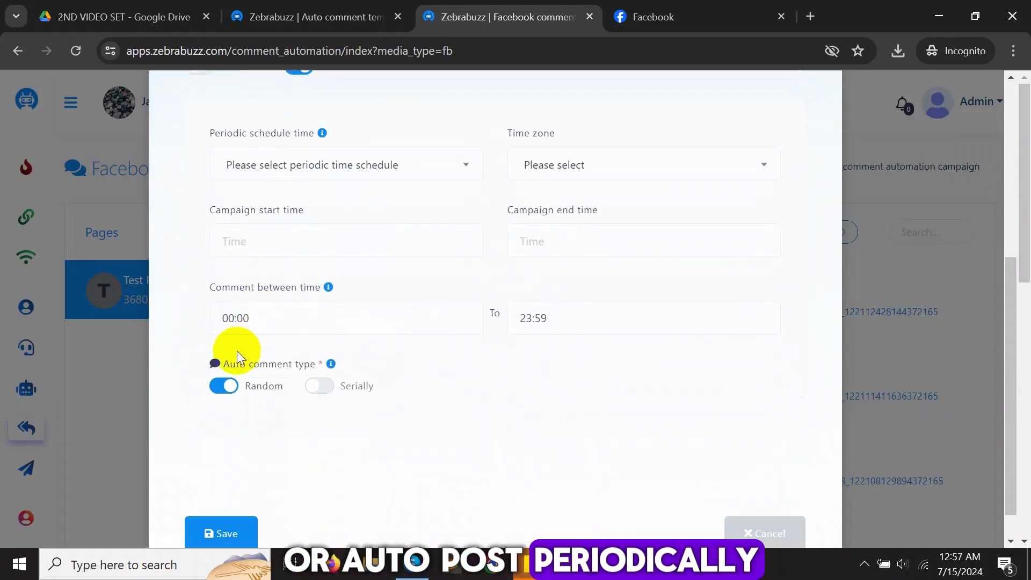
{"action": "scroll", "coordinate": [191, 385], "scroll_direction": "up", "scroll_amount": 5}
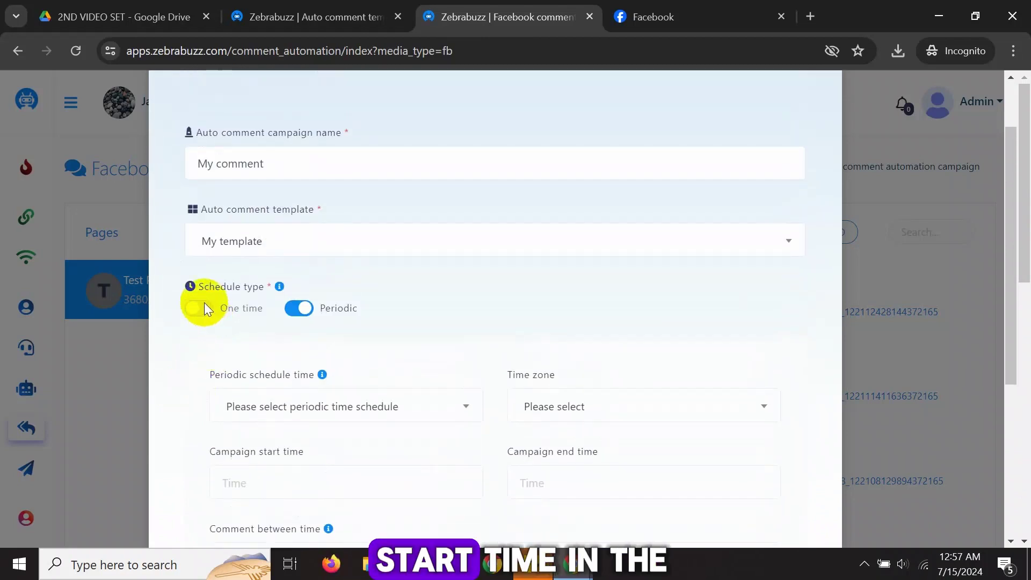
{"action": "left_click", "coordinate": [203, 305]}
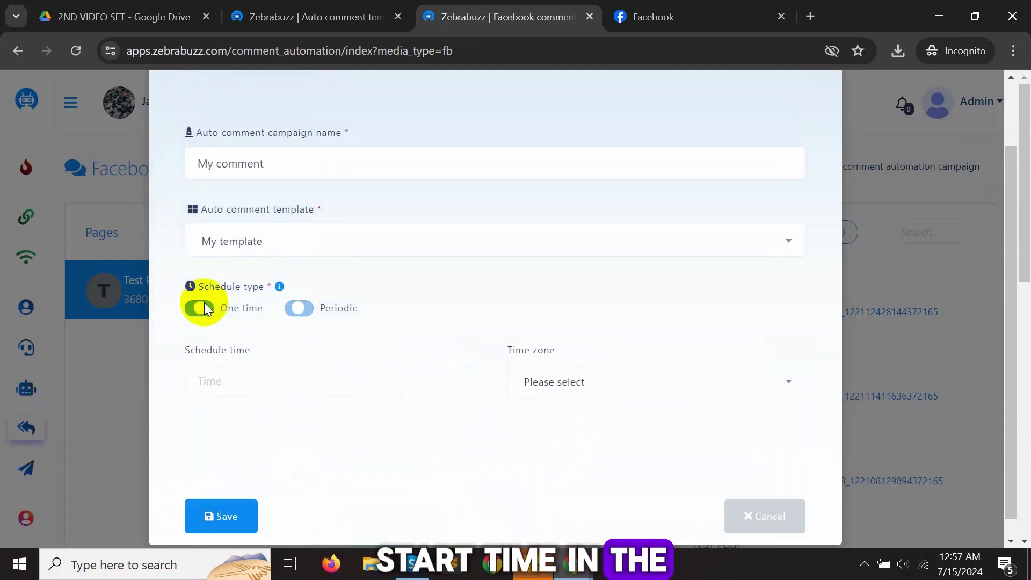
{"action": "left_click", "coordinate": [278, 378]}
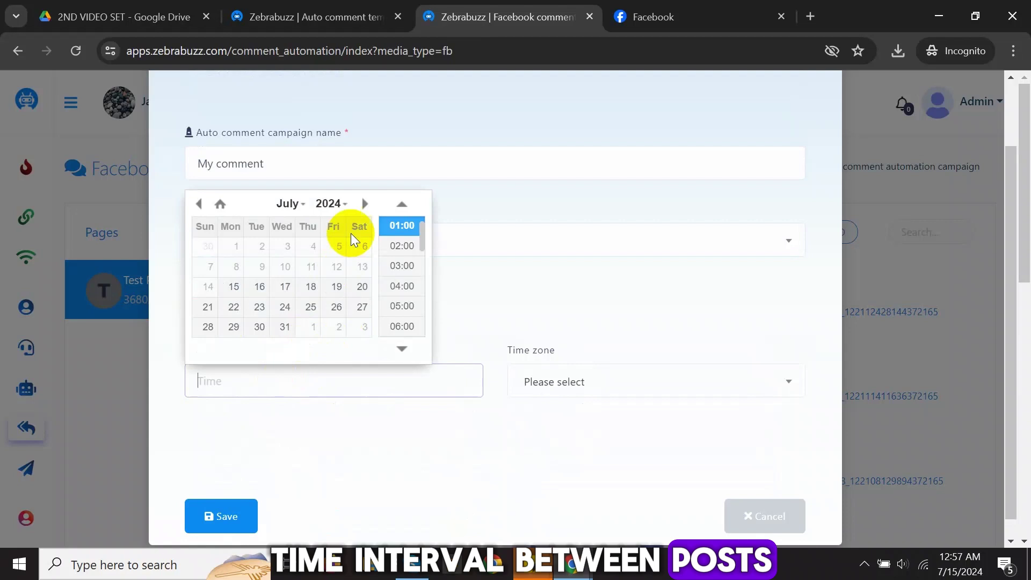
{"action": "left_click", "coordinate": [384, 228]}
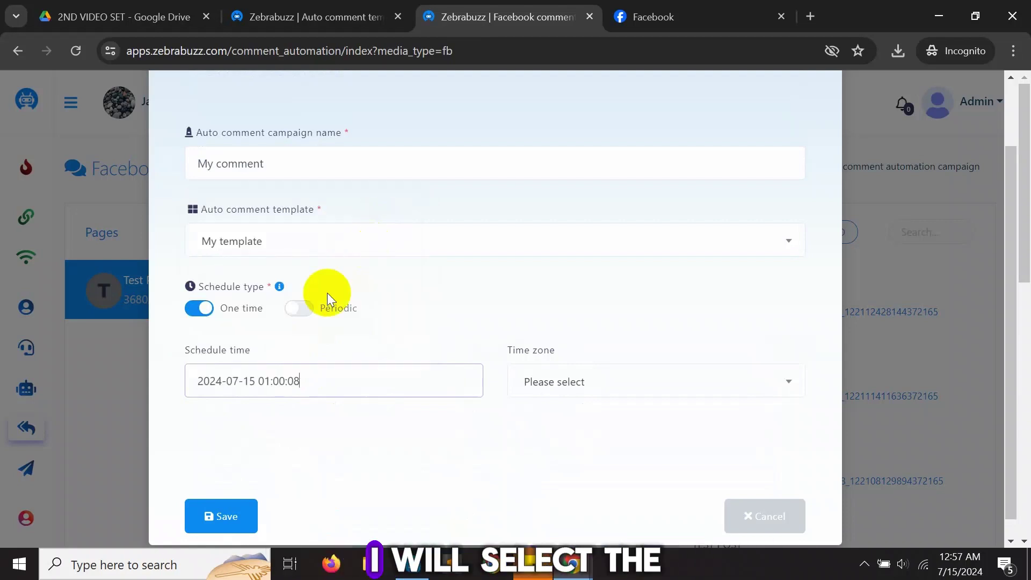
{"action": "left_click", "coordinate": [270, 381]}
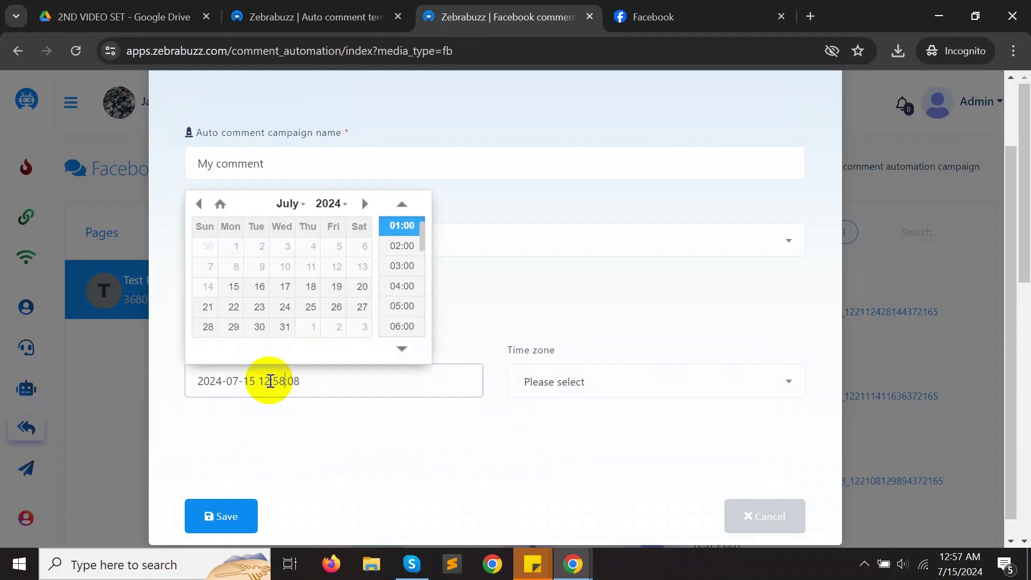
Set the time zone to Asia/Dhaka and save the campaign.
{"action": "left_click", "coordinate": [532, 385]}
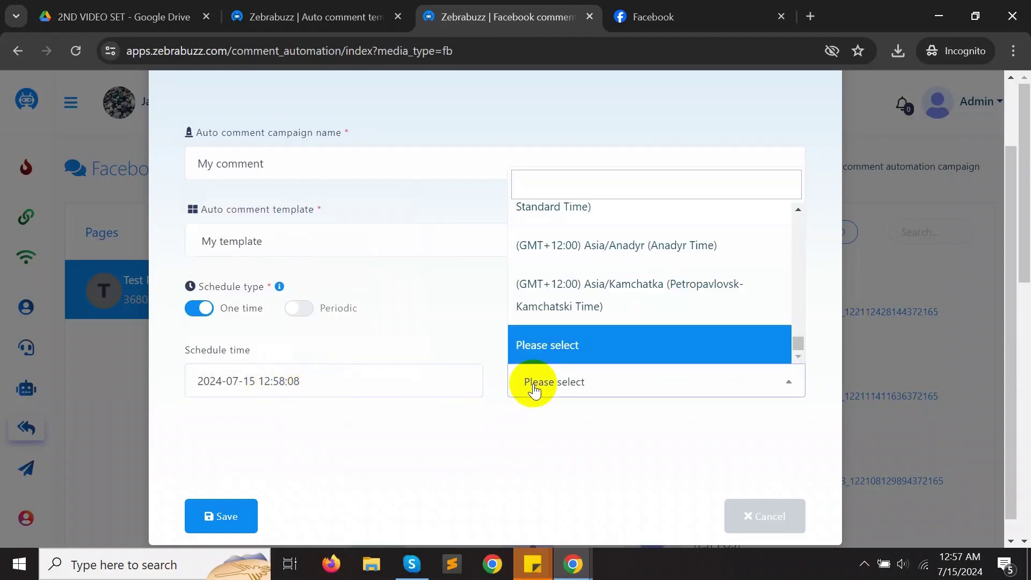
{"action": "type", "text": "uk"}
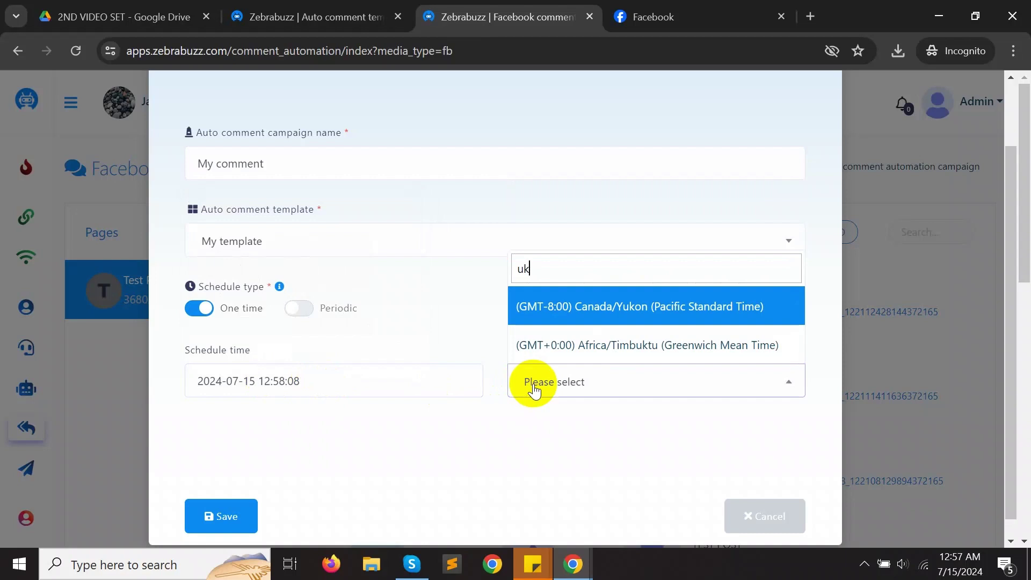
{"action": "key", "text": "BackSpace"}
{"action": "key", "text": "BackSpace"}
{"action": "type", "text": "dh"}
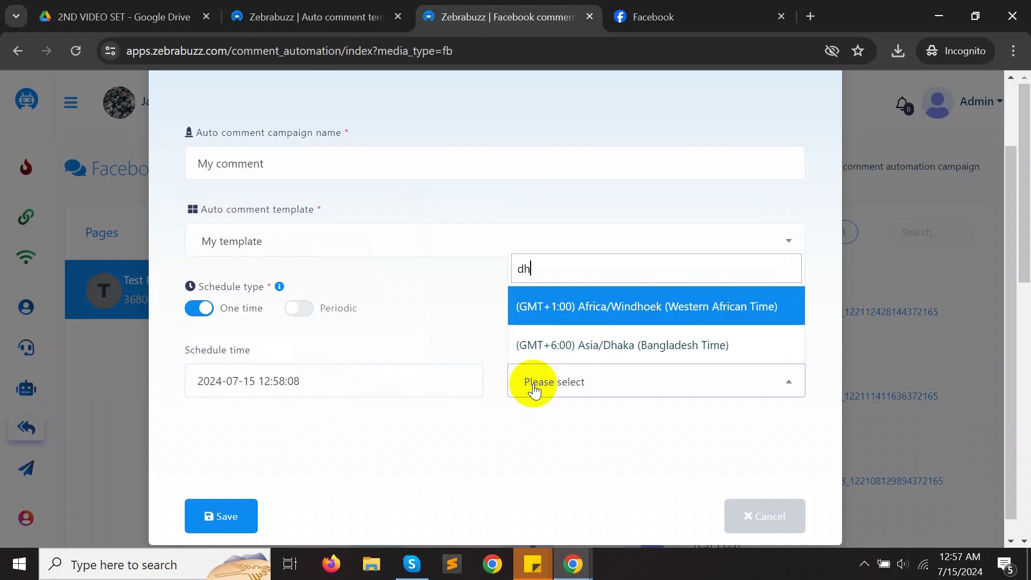
{"action": "type", "text": "ka"}
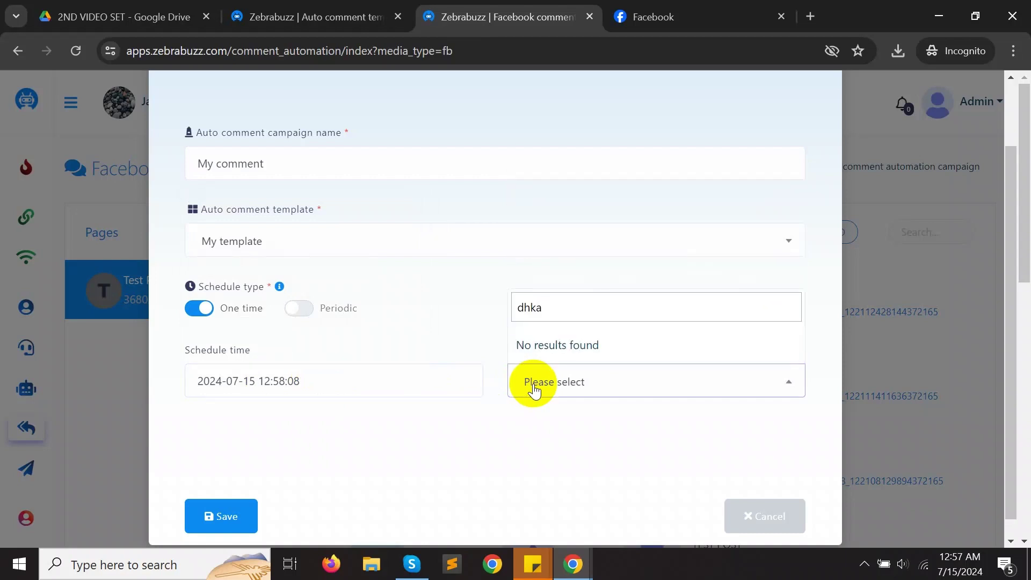
{"action": "key", "text": "BackSpace"}
{"action": "key", "text": "BackSpace"}
{"action": "type", "text": "ak"}
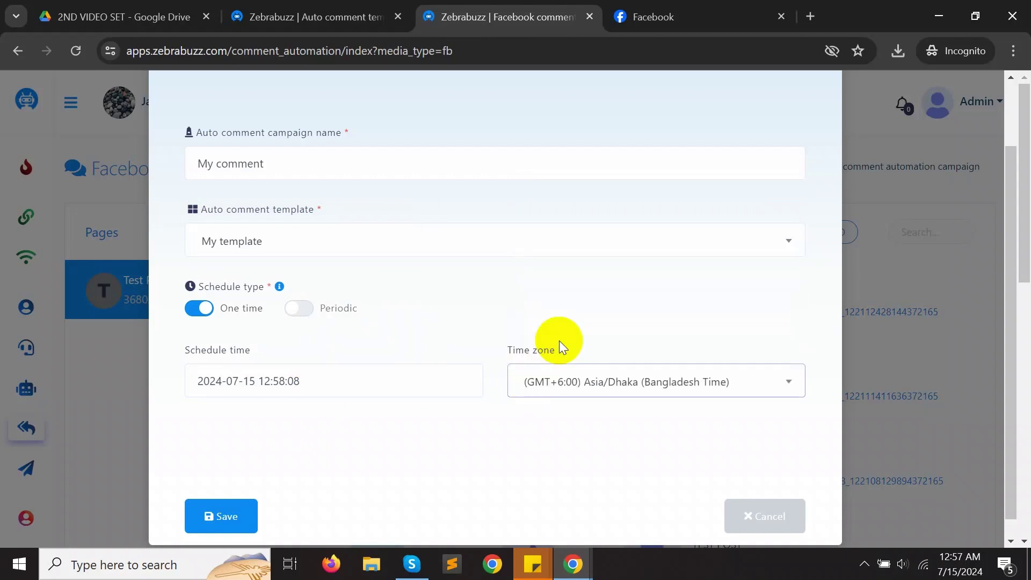
{"action": "left_click", "coordinate": [217, 514]}
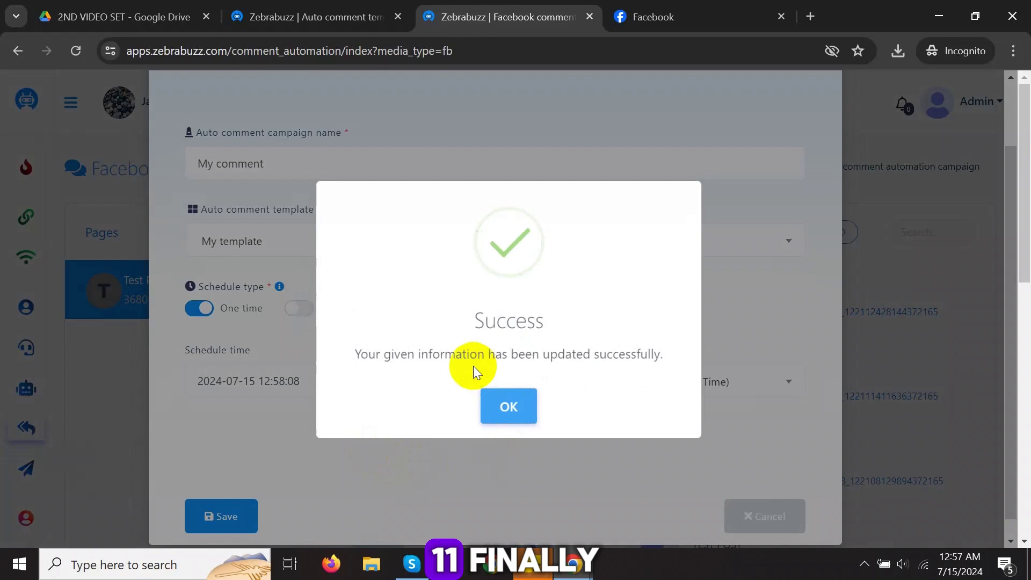
Verify the test post shows Test Page's comment 'Glad to comment here' with an emoji.
{"action": "left_click", "coordinate": [513, 411]}
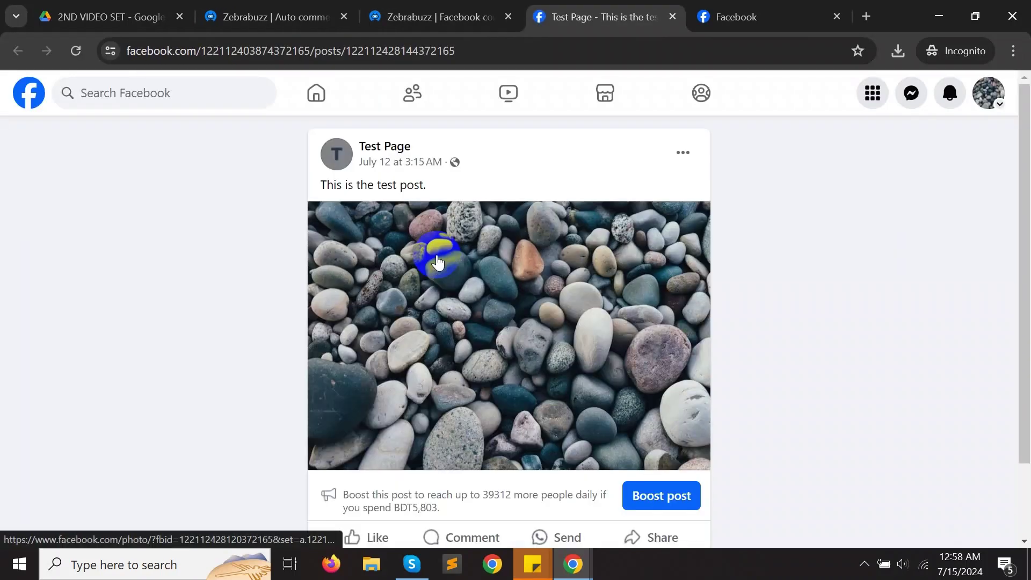
{"action": "scroll", "coordinate": [347, 287], "scroll_direction": "down", "scroll_amount": 2}
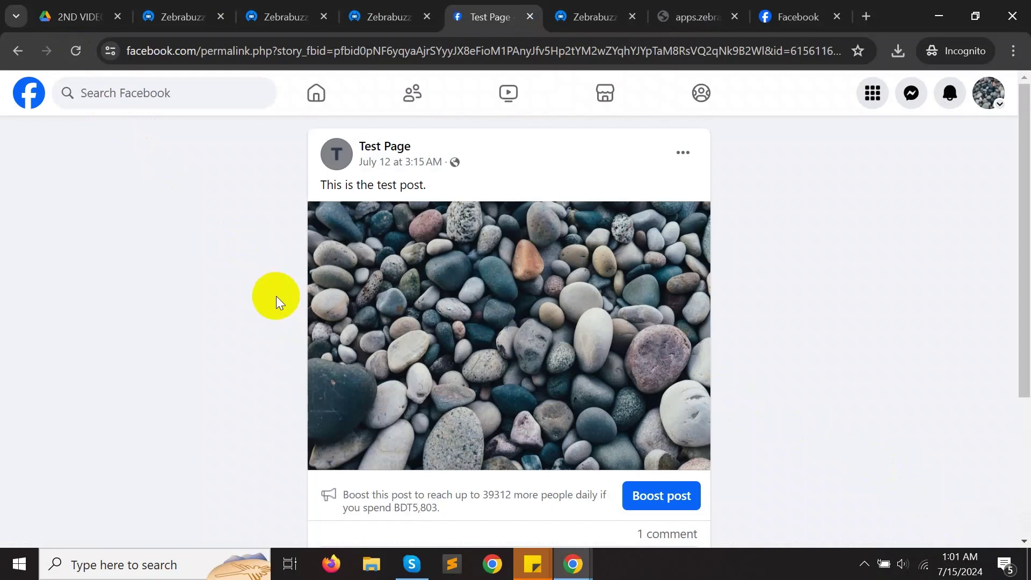
{"action": "scroll", "coordinate": [282, 323], "scroll_direction": "down", "scroll_amount": 4}
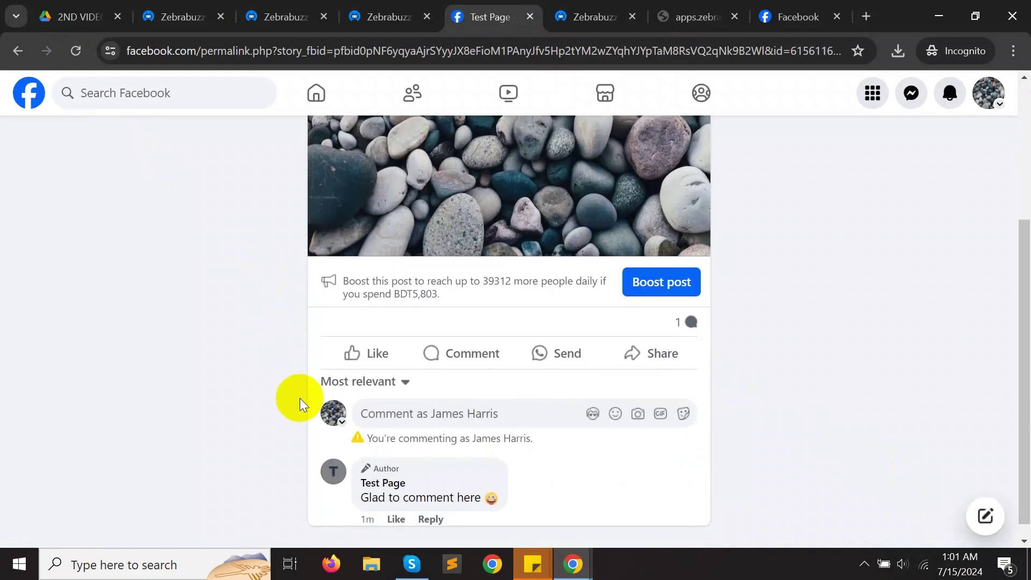
{"action": "left_click_drag", "start_coordinate": [374, 499], "coordinate": [470, 510]}
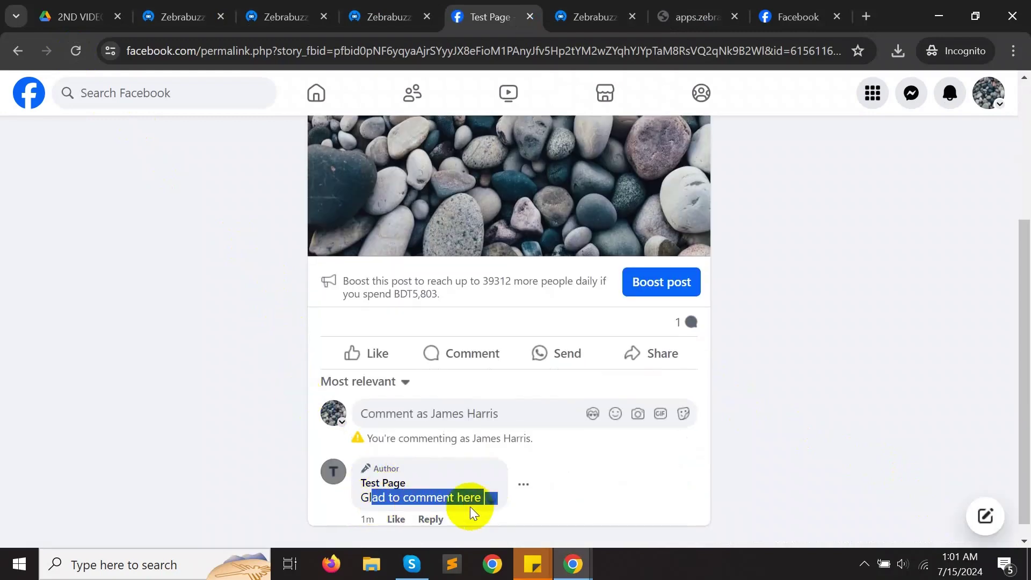
{"action": "left_click", "coordinate": [456, 505]}
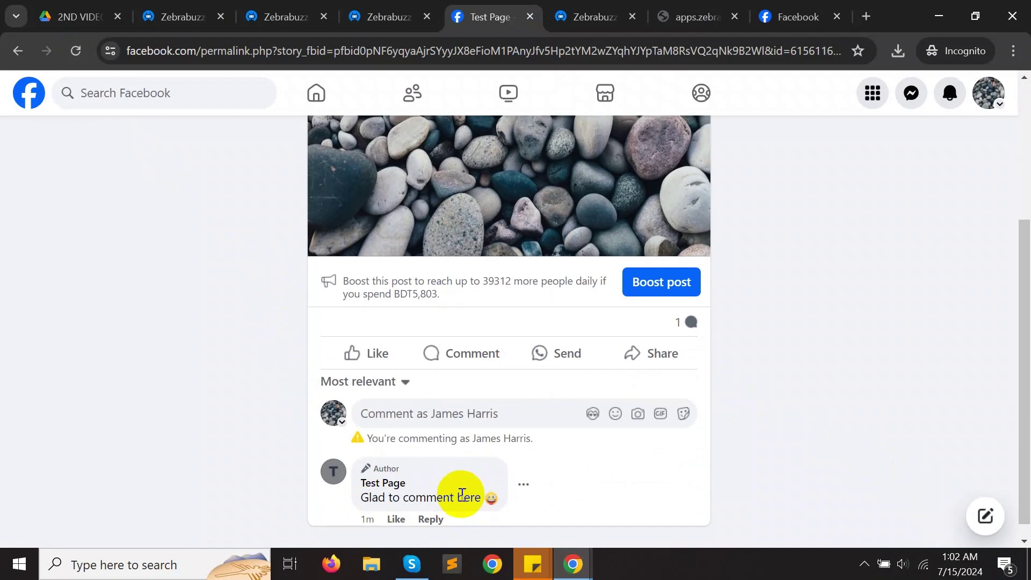